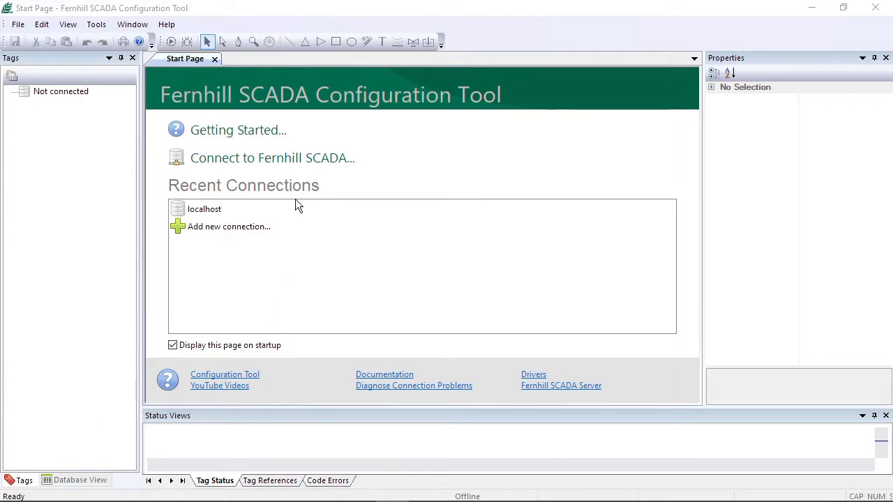
# - Connect to the localhost server and add a Core Graphic tag under it, keeping the default name
pyautogui.click(208, 209)
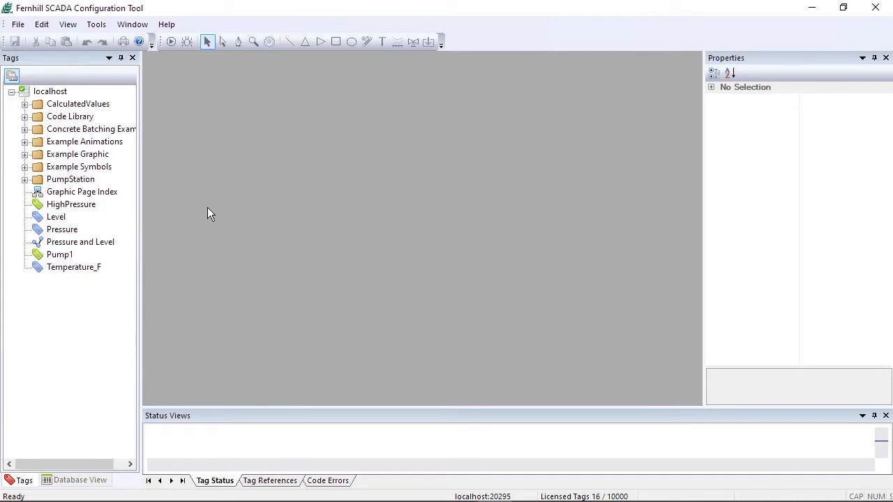
pyautogui.rightClick(49, 96)
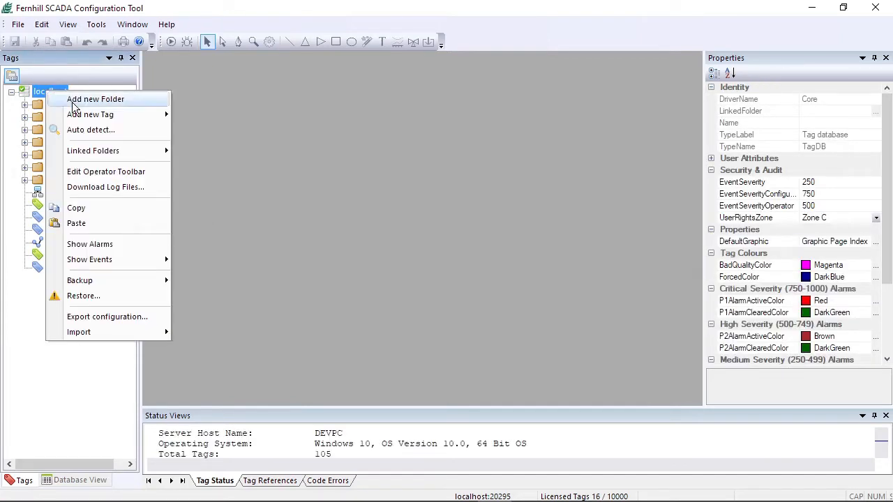
pyautogui.moveTo(94, 114)
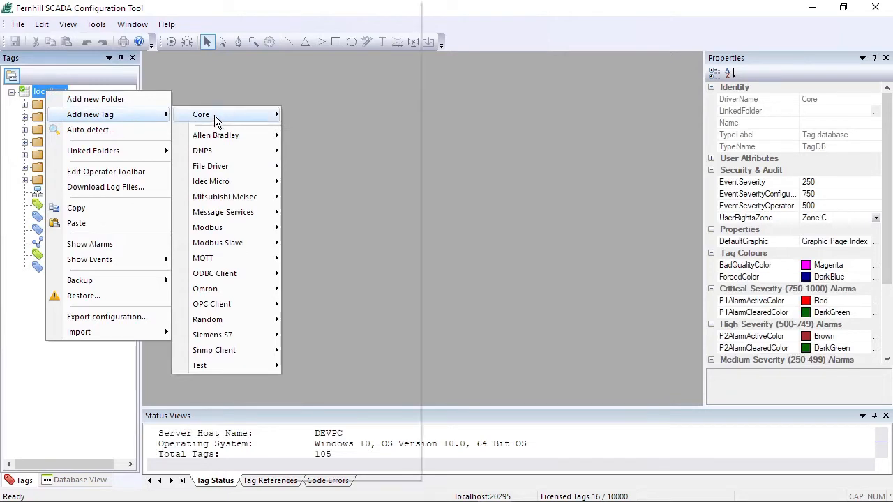
pyautogui.moveTo(214, 116)
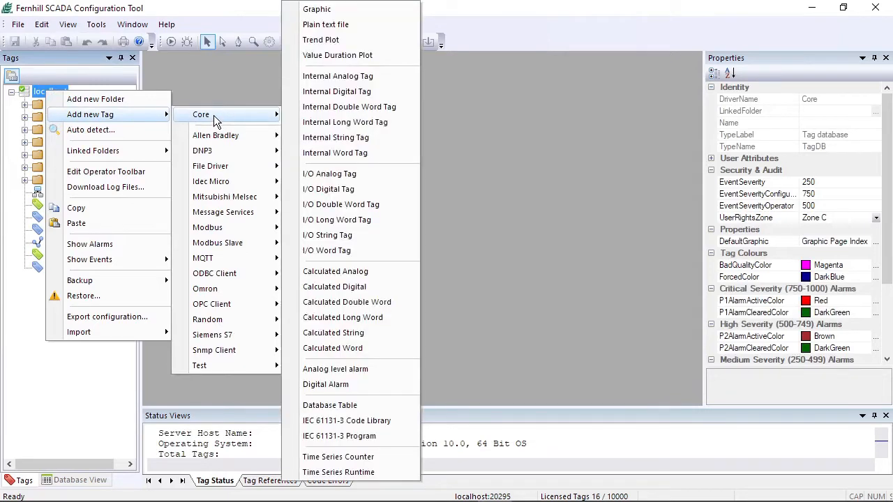
pyautogui.click(316, 10)
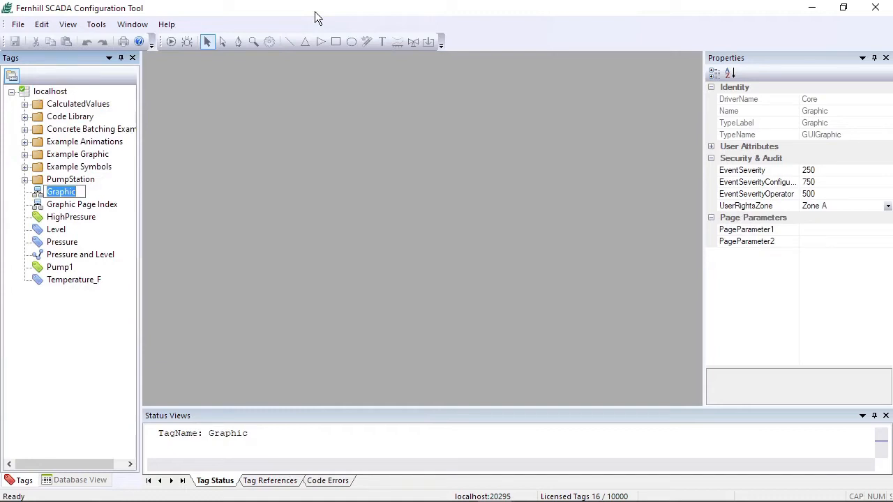
pyautogui.press('Return')
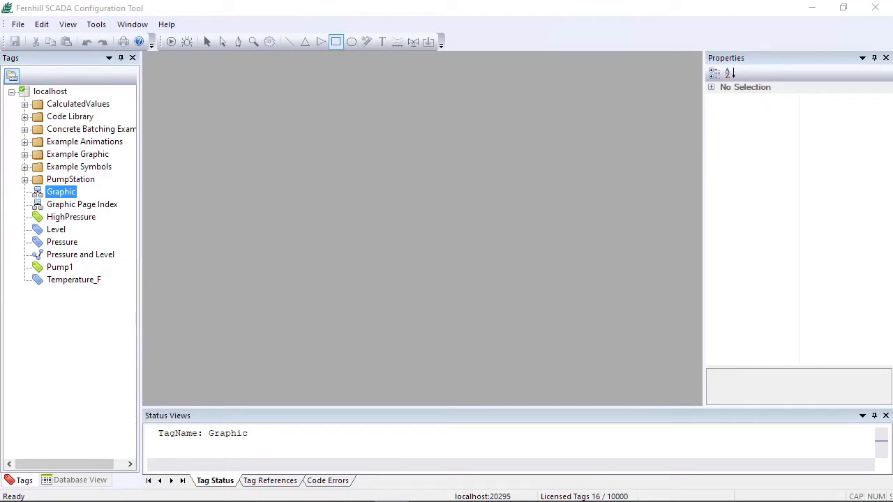
# - Open the new Graphic page and draw three rectangles: a tall one at upper left, a 60 x 25 one at upper centre and a larger one at right
pyautogui.doubleClick(62, 192)
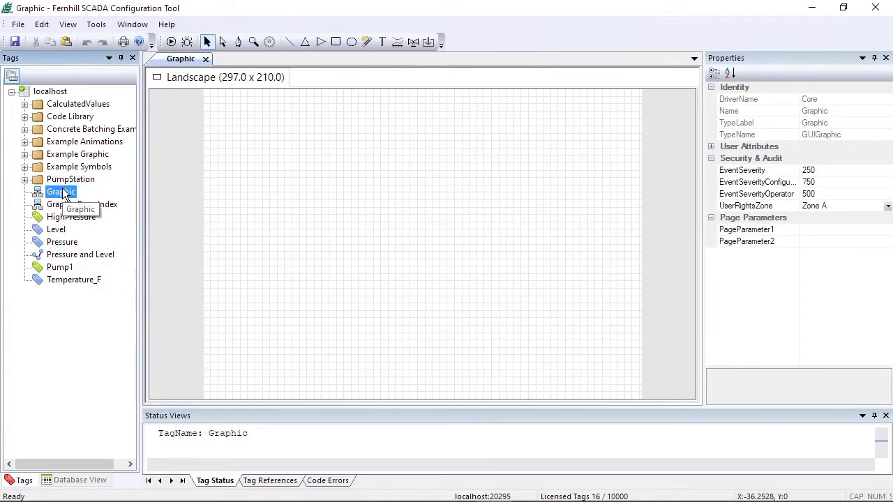
pyautogui.click(336, 43)
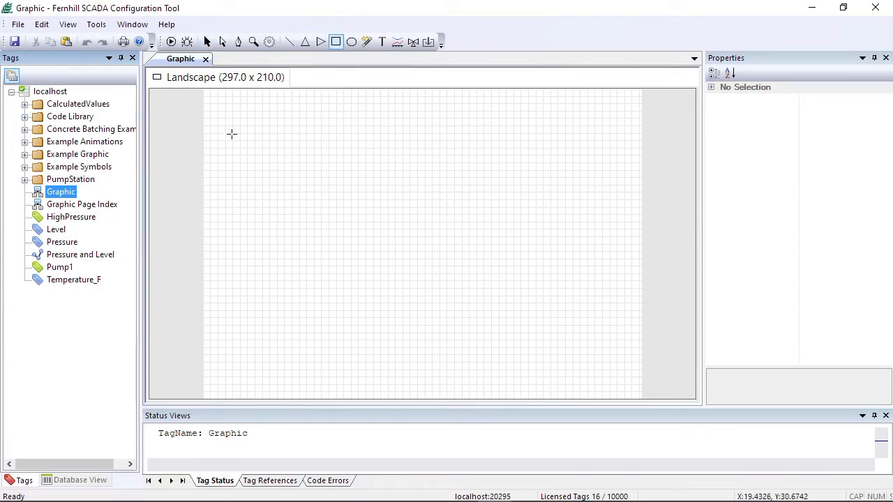
pyautogui.moveTo(232, 133); pyautogui.dragTo(279, 234)
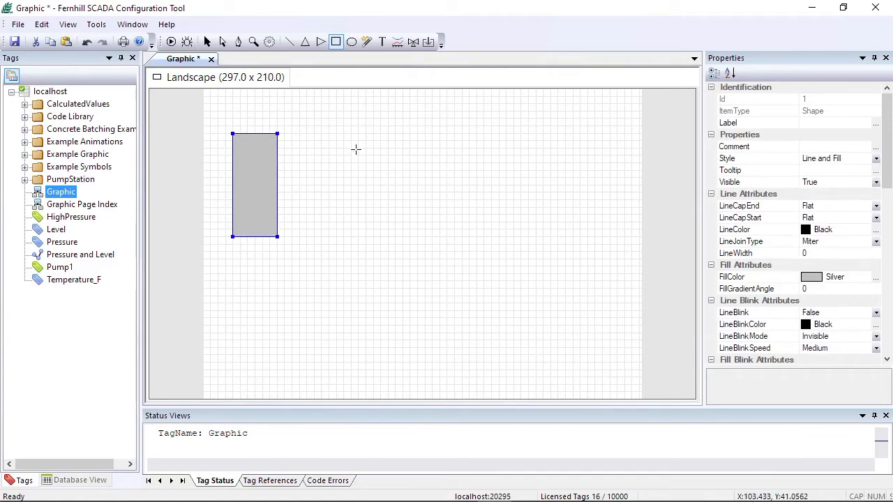
pyautogui.moveTo(357, 148); pyautogui.dragTo(445, 183)
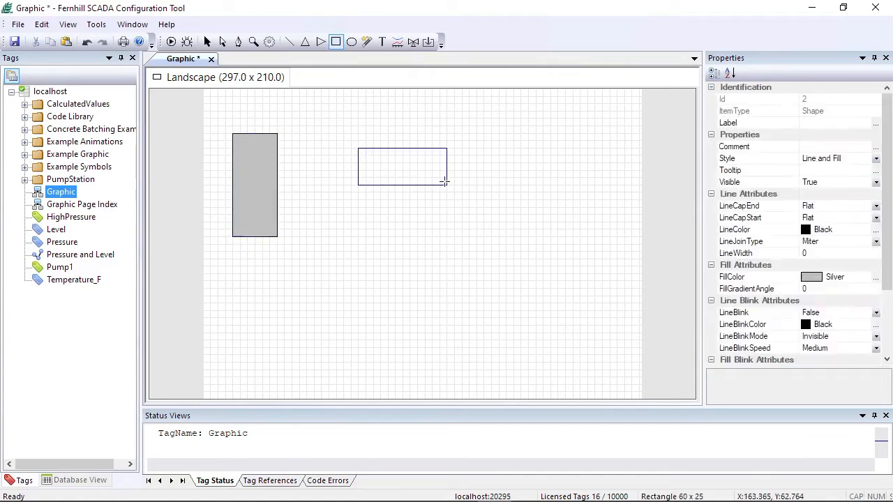
pyautogui.moveTo(506, 222); pyautogui.dragTo(602, 296)
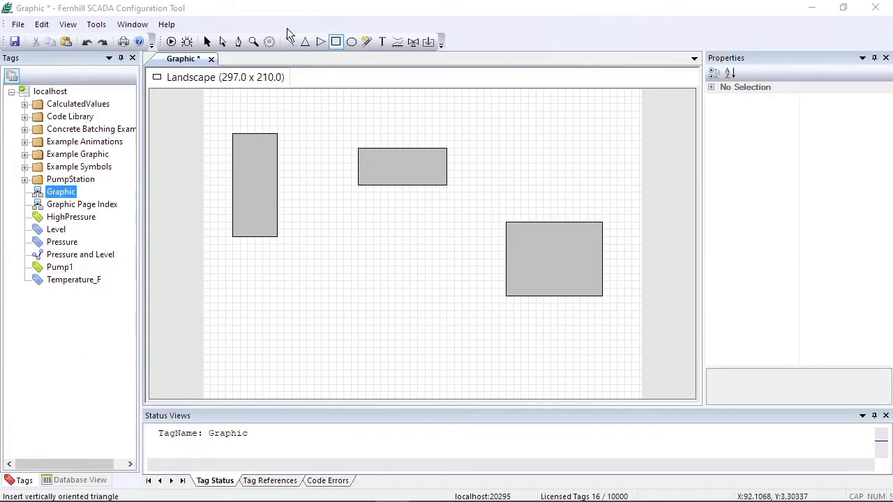
# - Set the fill colour of the tall rectangle at the page's upper left to Orange
pyautogui.click(209, 42)
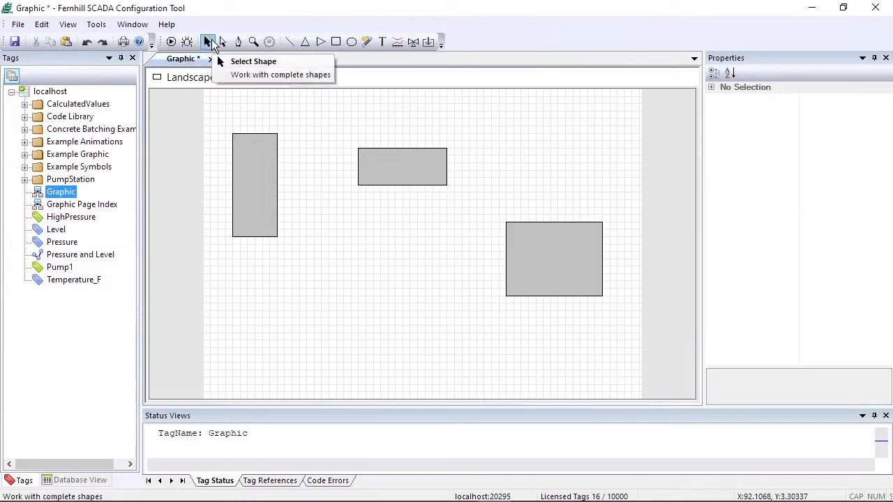
pyautogui.click(258, 210)
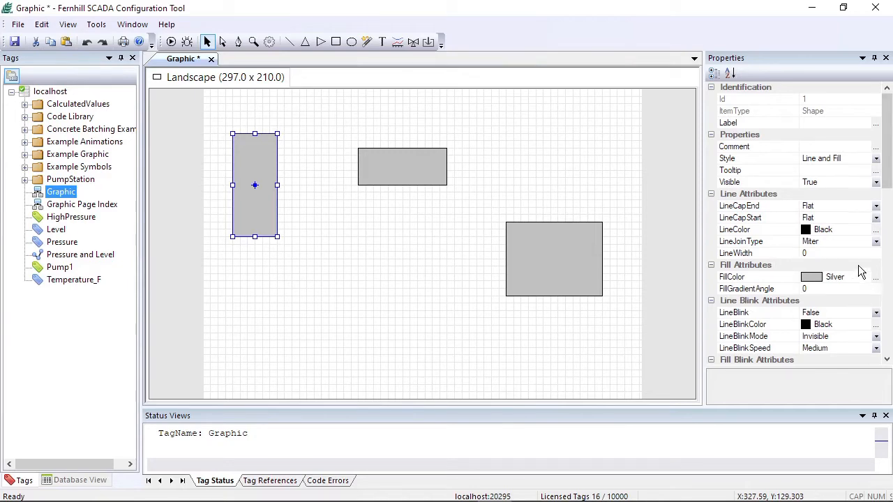
pyautogui.click(877, 277)
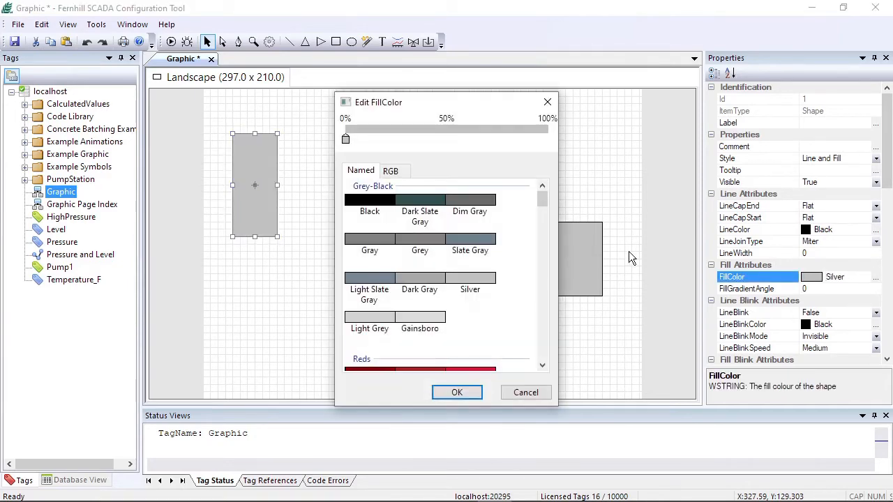
pyautogui.moveTo(544, 198); pyautogui.dragTo(540, 224)
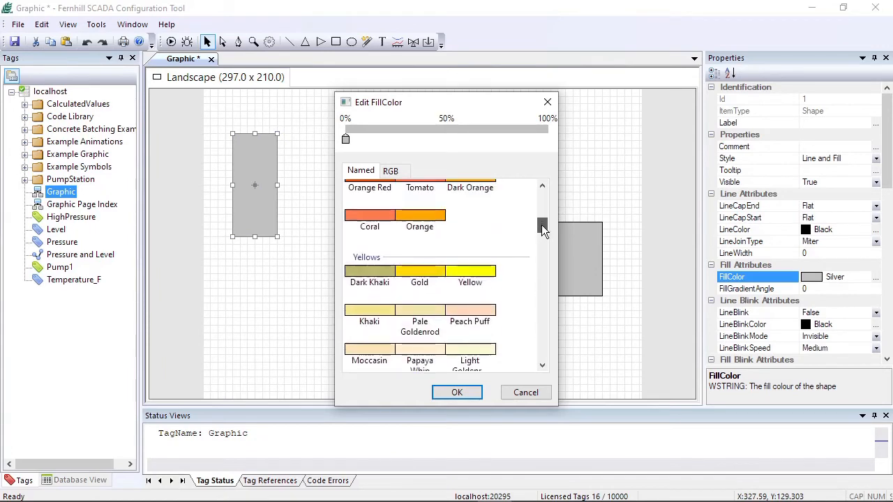
pyautogui.click(419, 223)
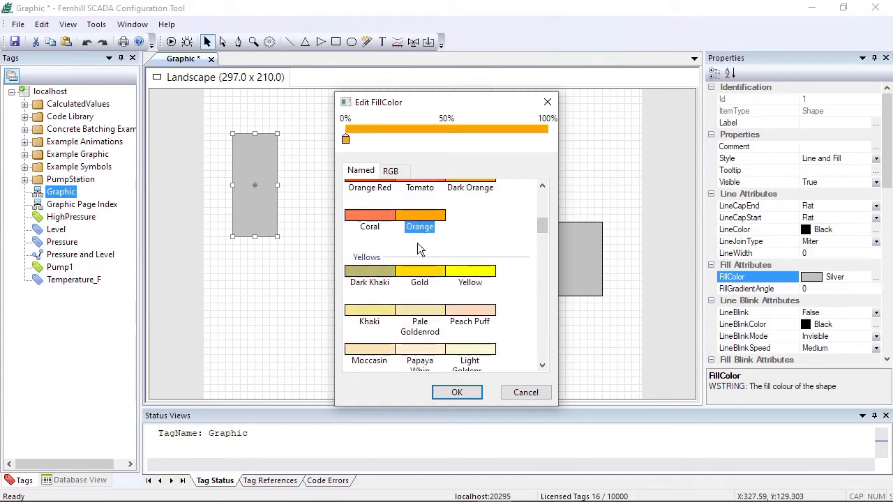
pyautogui.click(455, 393)
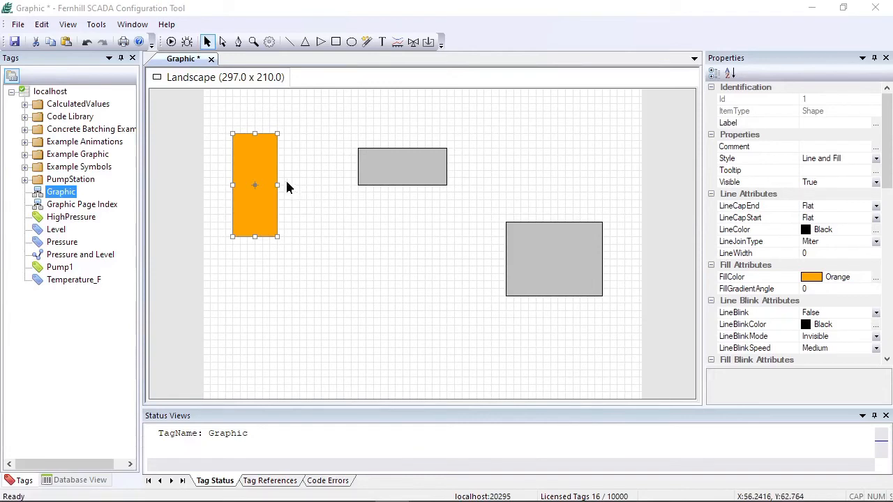
# - Move the orange rectangle down and slightly right into the lower-left part of the page
pyautogui.click(248, 166)
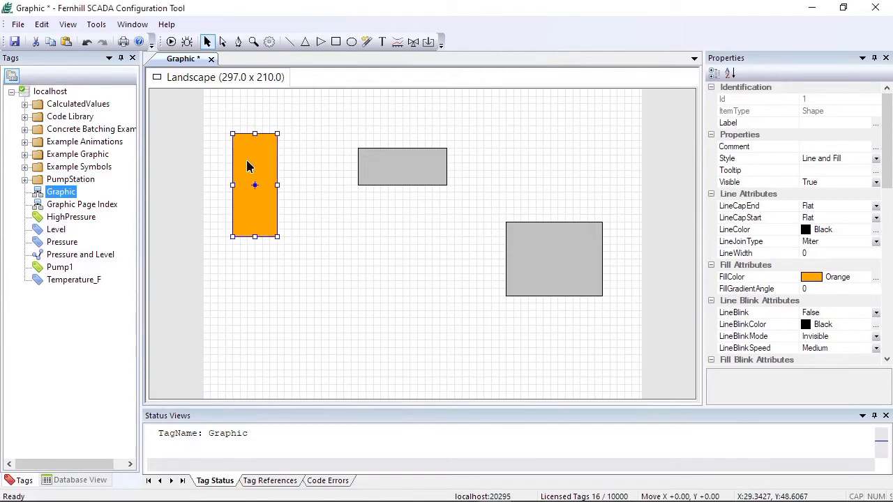
pyautogui.moveTo(248, 166); pyautogui.dragTo(263, 266)
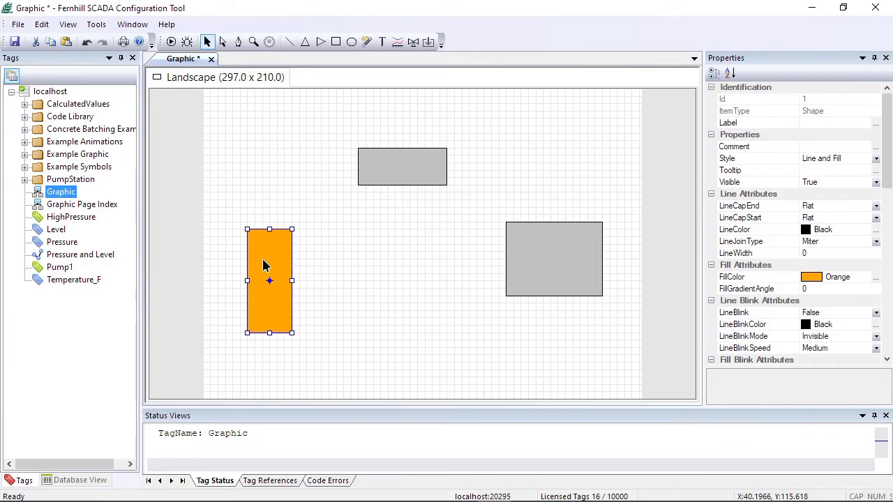
pyautogui.click(263, 261)
pyautogui.moveTo(263, 265)
pyautogui.mouseDown()
pyautogui.moveTo(410, 268)
pyautogui.moveTo(364, 268)
pyautogui.moveTo(352, 286)
pyautogui.moveTo(345, 319)
pyautogui.moveTo(372, 355)
pyautogui.moveTo(329, 319)
pyautogui.moveTo(341, 342)
pyautogui.moveTo(263, 293)
pyautogui.moveTo(261, 371)
pyautogui.moveTo(264, 277)
pyautogui.mouseUp()
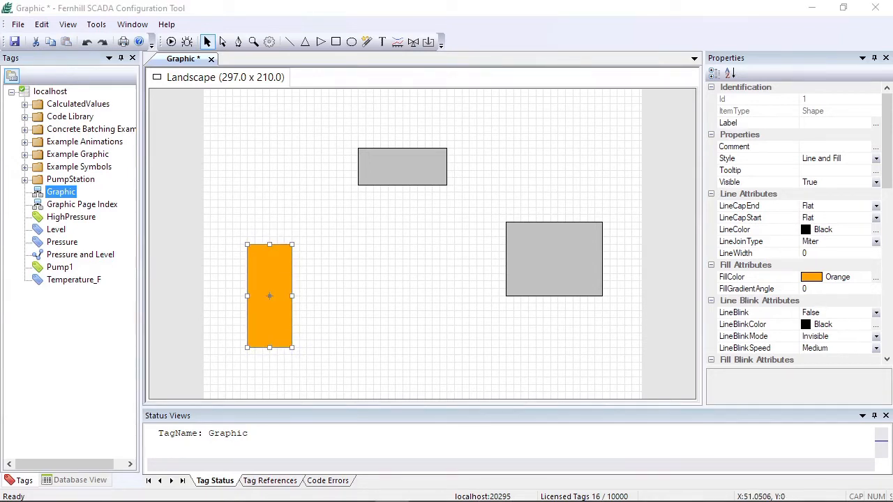
# - Nudge the orange rectangle in small increments to the right, up, back to the left and slightly down
pyautogui.click(272, 278)
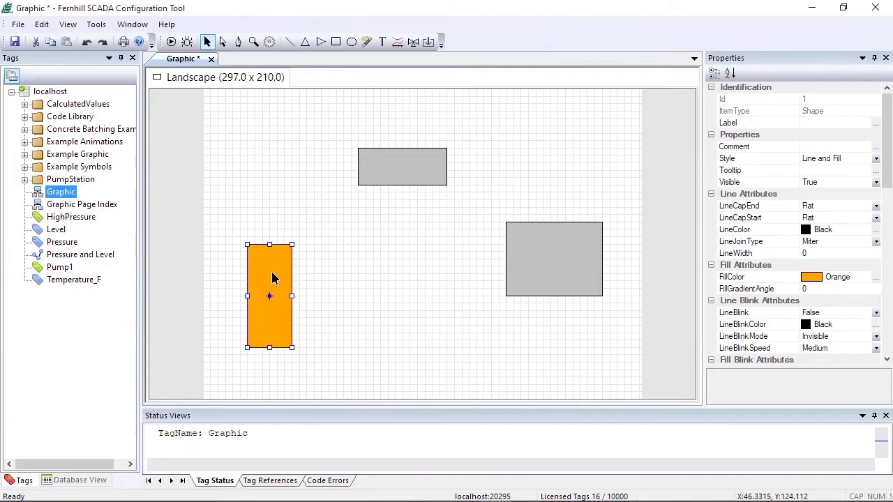
pyautogui.press('Right')
pyautogui.press('Right')
pyautogui.press('Right')
pyautogui.press('Right')
pyautogui.press('Right')
pyautogui.press('Right')
pyautogui.press('Right')
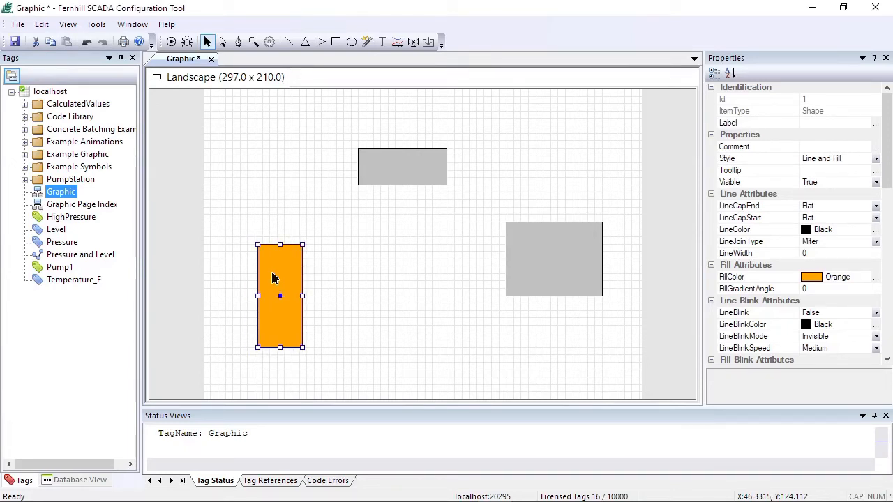
pyautogui.press('Right')
pyautogui.press('Right')
pyautogui.press('Right')
pyautogui.press('Right')
pyautogui.press('Right')
pyautogui.press('Right')
pyautogui.press('Right')
pyautogui.press('Right')
pyautogui.press('Right')
pyautogui.press('Right')
pyautogui.press('Right')
pyautogui.press('Right')
pyautogui.press('Right')
pyautogui.press('Right')
pyautogui.press('Right')
pyautogui.press('Right')
pyautogui.press('Right')
pyautogui.press('Right')
pyautogui.press('Right')
pyautogui.press('Right')
pyautogui.press('Up')
pyautogui.press('Up')
pyautogui.press('Up')
pyautogui.press('Up')
pyautogui.press('Up')
pyautogui.press('Up')
pyautogui.press('Up')
pyautogui.press('Up')
pyautogui.press('Up')
pyautogui.press('Up')
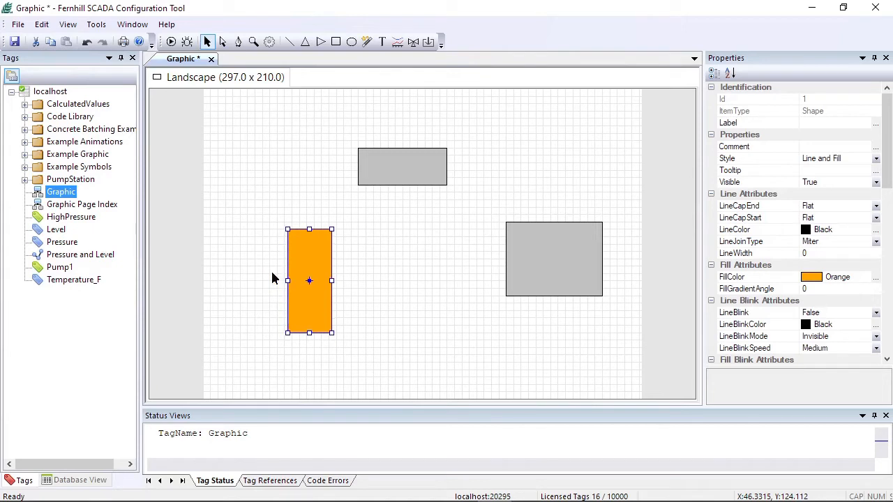
pyautogui.press('Up')
pyautogui.press('Up')
pyautogui.press('Up')
pyautogui.press('Up')
pyautogui.press('Up')
pyautogui.press('Up')
pyautogui.press('Up')
pyautogui.press('Up')
pyautogui.press('Up')
pyautogui.press('Up')
pyautogui.press('Left')
pyautogui.press('Left')
pyautogui.press('Left')
pyautogui.press('Left')
pyautogui.press('Left')
pyautogui.press('Left')
pyautogui.press('Left')
pyautogui.press('Left')
pyautogui.press('Left')
pyautogui.press('Left')
pyautogui.press('Left')
pyautogui.press('Left')
pyautogui.press('Left')
pyautogui.press('Left')
pyautogui.press('Left')
pyautogui.press('Left')
pyautogui.press('Left')
pyautogui.press('Left')
pyautogui.press('Left')
pyautogui.press('Left')
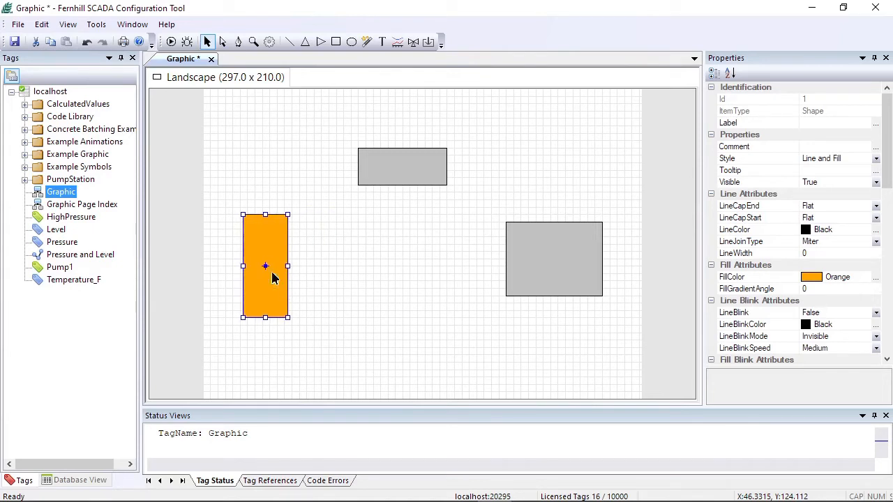
pyautogui.press('Down')
pyautogui.press('Down')
pyautogui.press('Down')
pyautogui.press('Down')
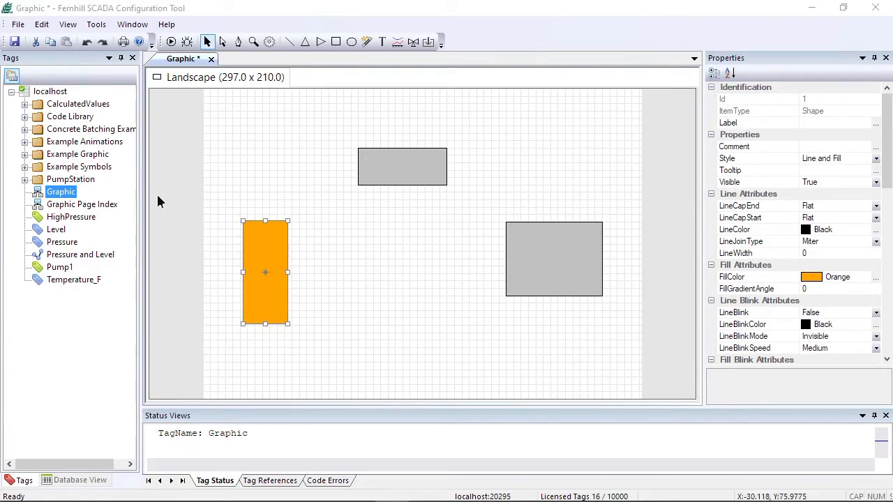
# - Enlarge the orange rectangle by extending its top edge upward and stretching its lower-right corner outward
pyautogui.click(284, 255)
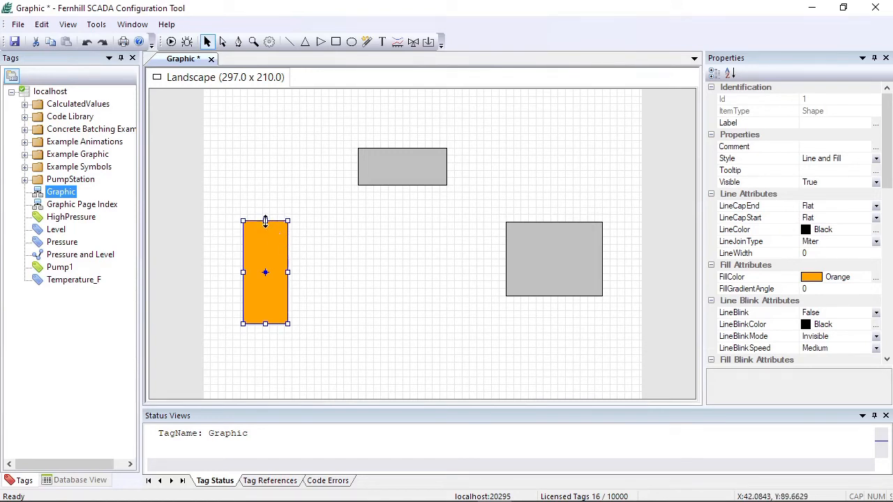
pyautogui.moveTo(265, 221)
pyautogui.mouseDown()
pyautogui.moveTo(269, 180)
pyautogui.moveTo(269, 212)
pyautogui.mouseUp()
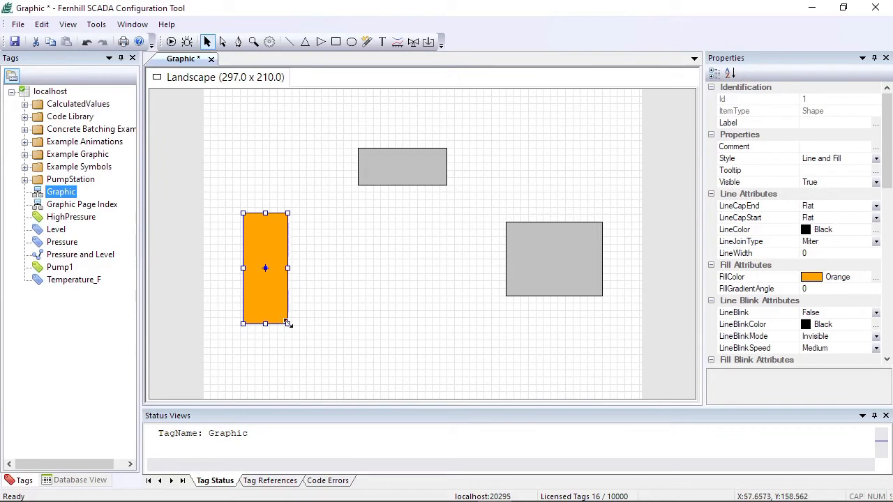
pyautogui.moveTo(289, 325); pyautogui.dragTo(302, 345)
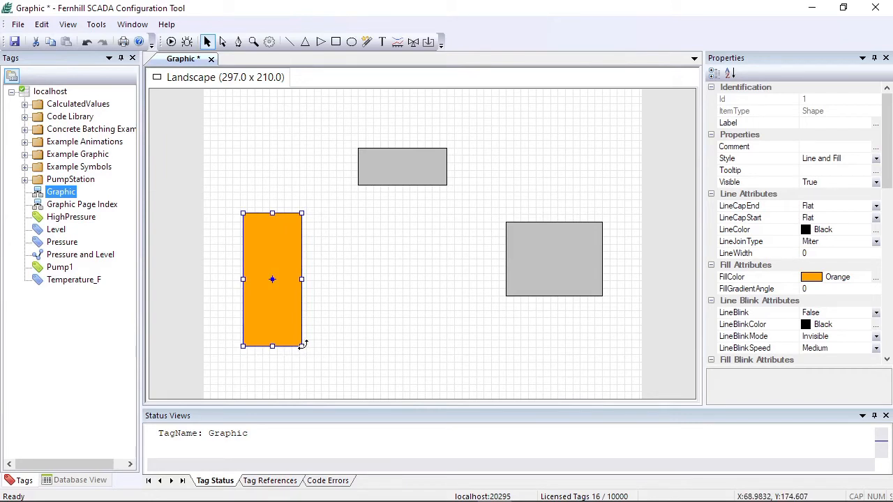
pyautogui.moveTo(302, 347); pyautogui.dragTo(341, 378)
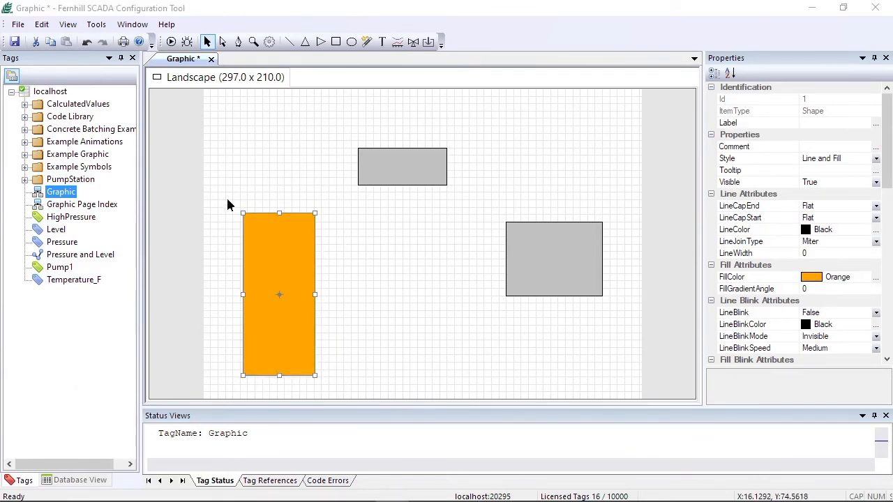
# - Rotate the orange rectangle about its centre so it leans diagonally to the right
pyautogui.click(270, 244)
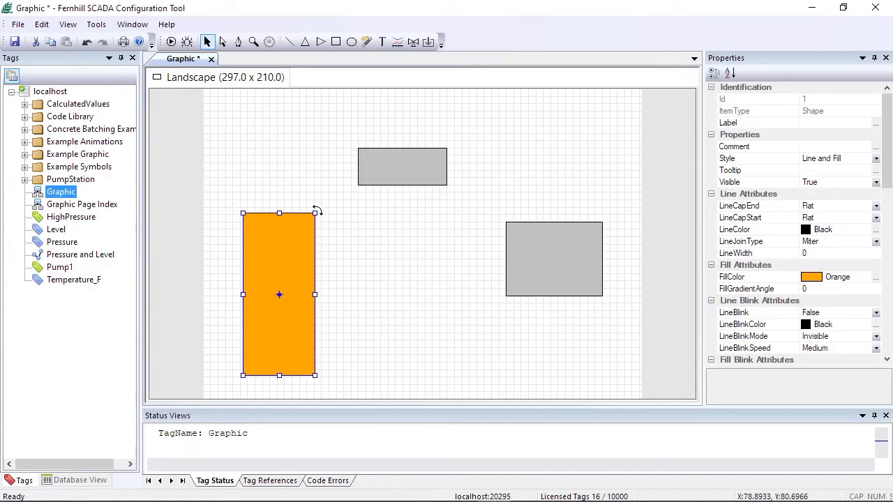
pyautogui.moveTo(317, 211); pyautogui.dragTo(370, 320)
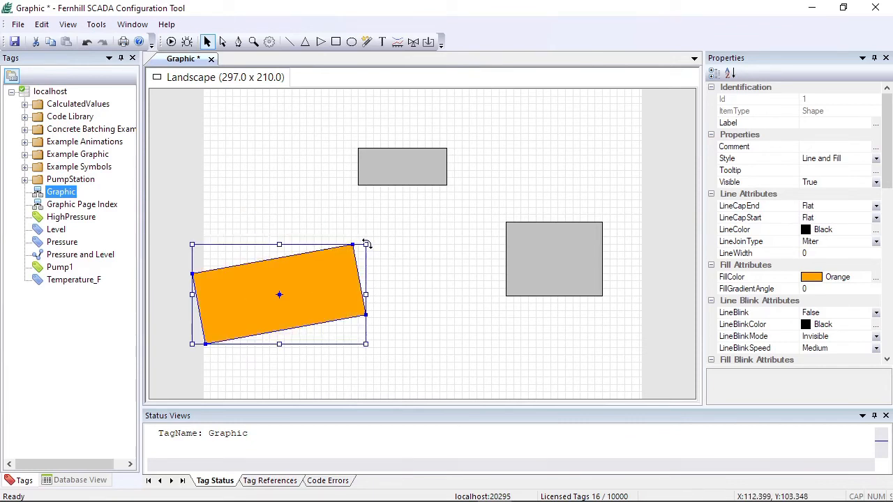
pyautogui.moveTo(367, 243); pyautogui.dragTo(316, 156)
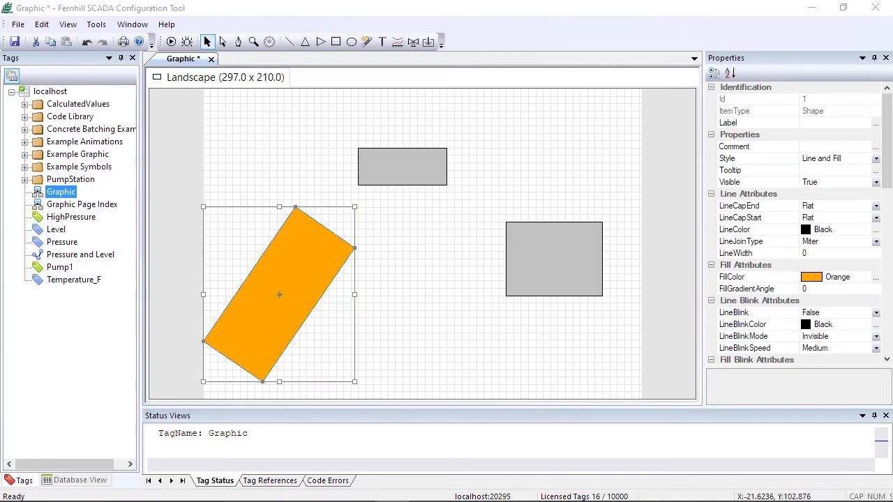
# - Rotate the upper-centre silver rectangle slightly anticlockwise about the midpoint of its top edge
pyautogui.click(411, 166)
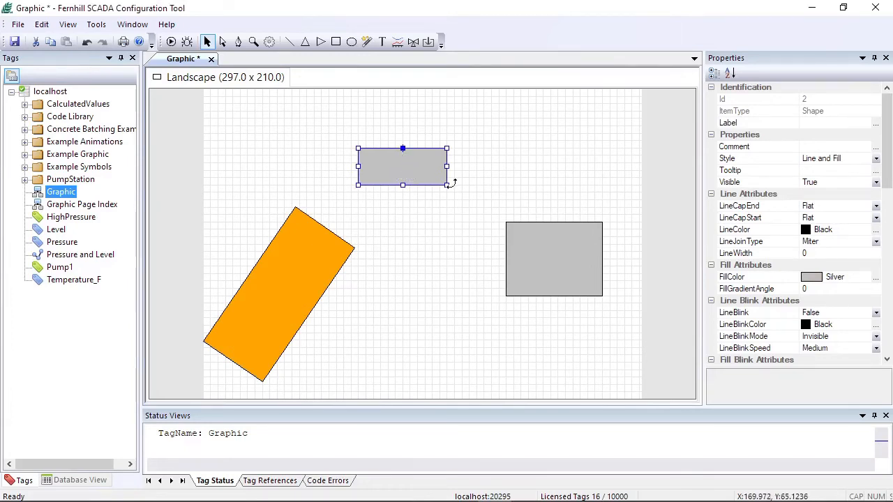
pyautogui.moveTo(446, 186); pyautogui.dragTo(482, 172)
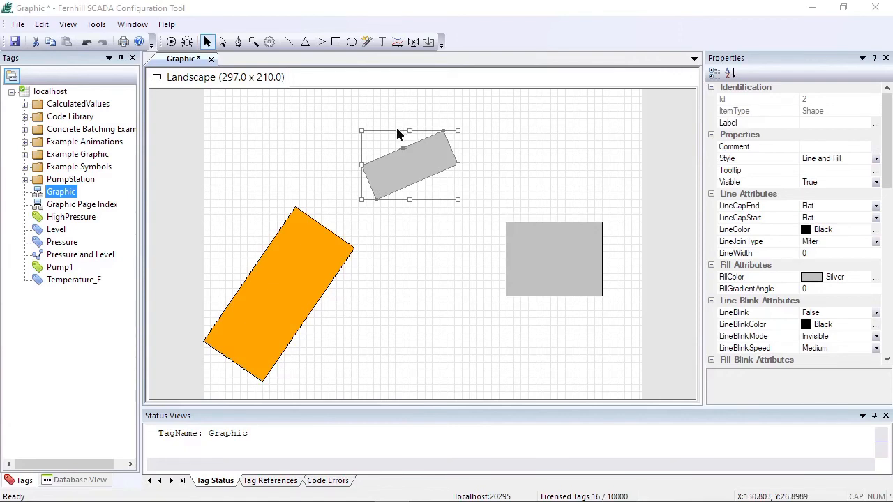
# - Select both silver rectangles together and set their fill colour to Dark Slate Gray
pyautogui.keyDown('ctrl'); pyautogui.click(553, 249); pyautogui.keyUp('ctrl')
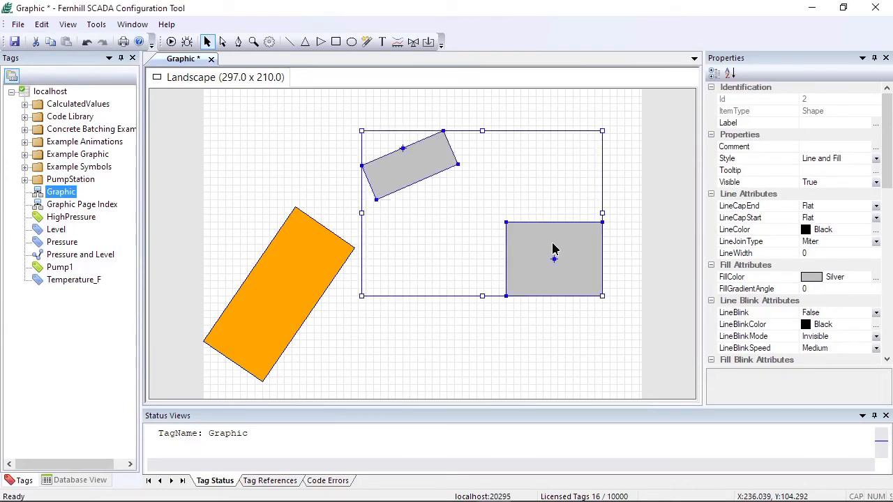
pyautogui.keyDown('ctrl'); pyautogui.click(552, 249); pyautogui.keyUp('ctrl')
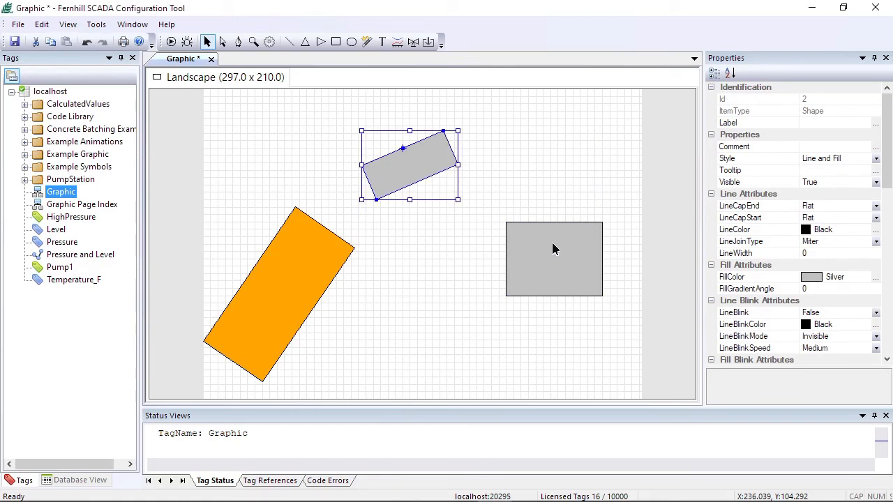
pyautogui.keyDown('ctrl'); pyautogui.click(552, 249); pyautogui.keyUp('ctrl')
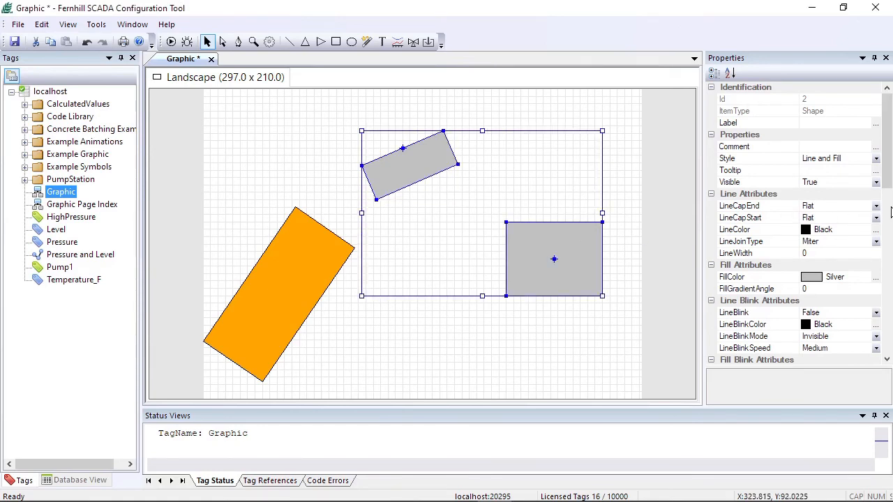
pyautogui.click(878, 278)
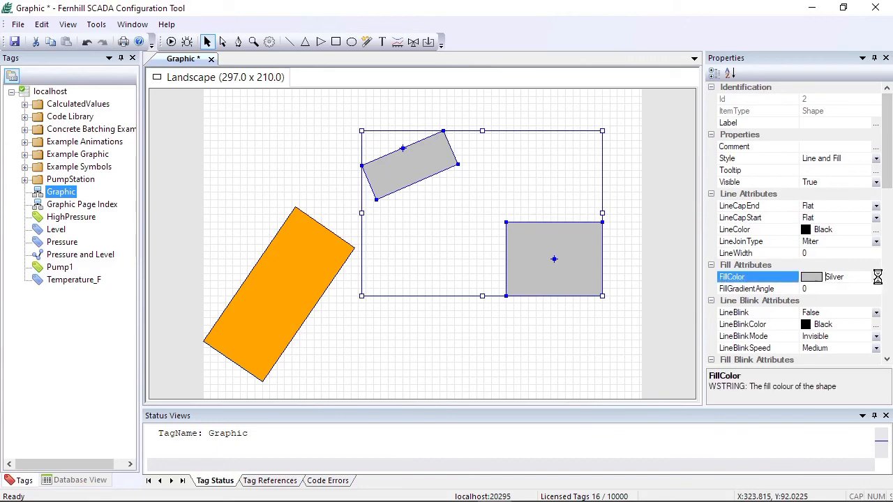
pyautogui.click(876, 277)
pyautogui.click(422, 202)
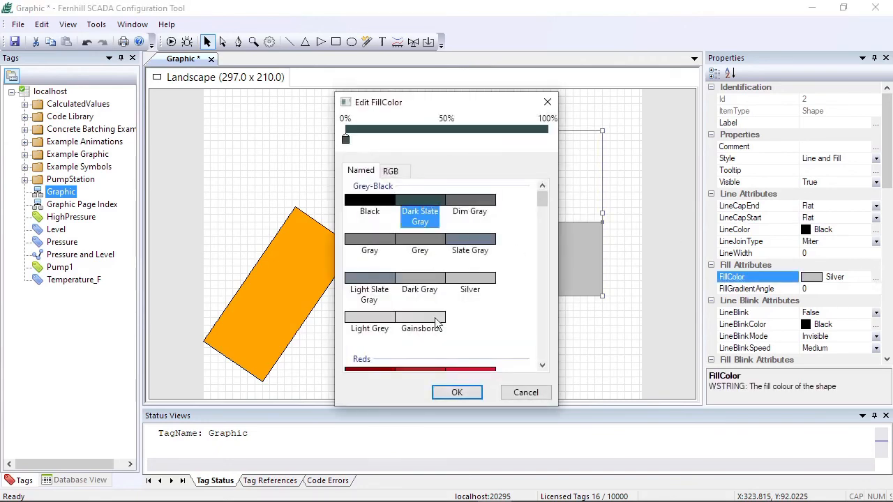
pyautogui.click(452, 392)
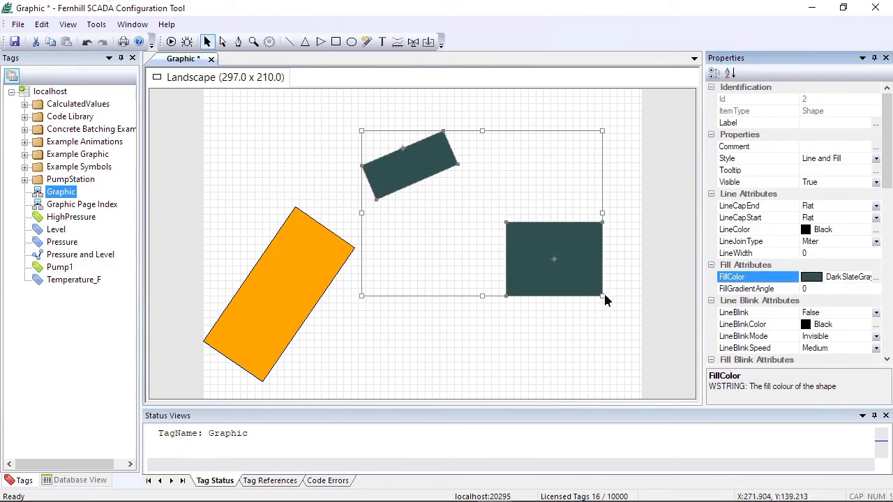
# - Shrink the two dark slate gray rectangles together from their shared lower-right corner and move them down and to the right
pyautogui.moveTo(603, 296); pyautogui.dragTo(491, 221)
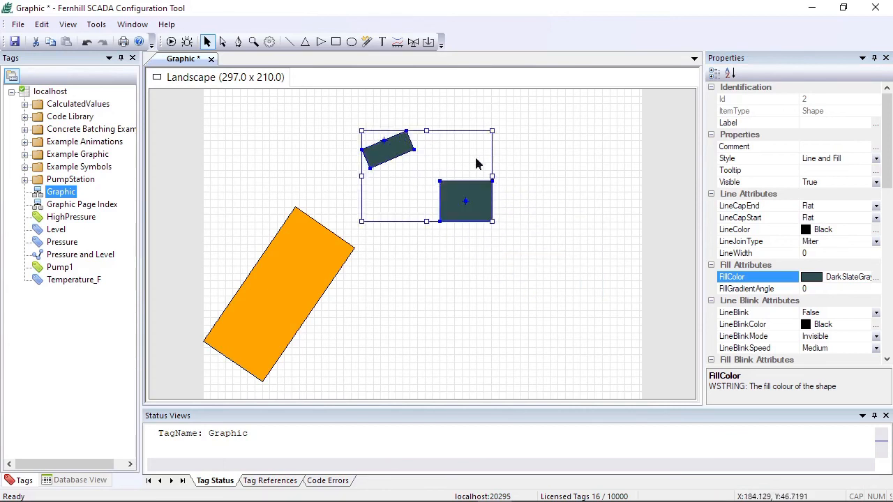
pyautogui.moveTo(453, 200); pyautogui.dragTo(527, 261)
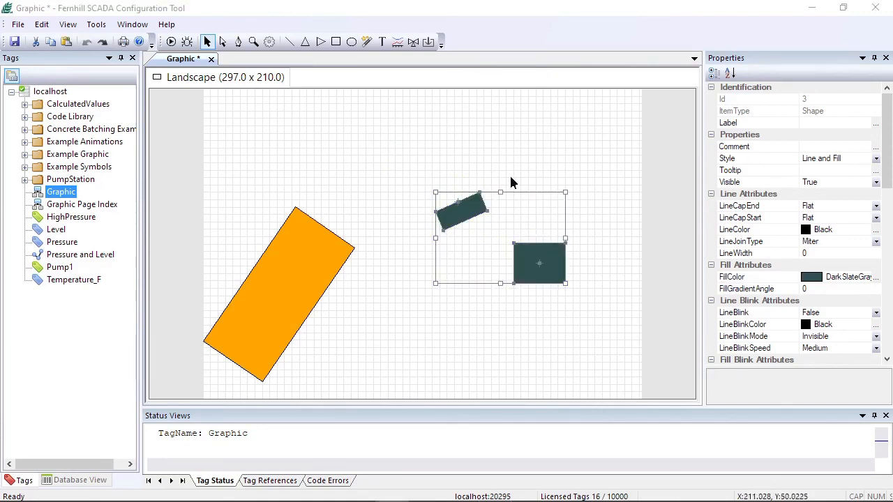
# - Open the Graphic Editor help for the selected shapes and display its Select Shape Tool topic
pyautogui.click(473, 209)
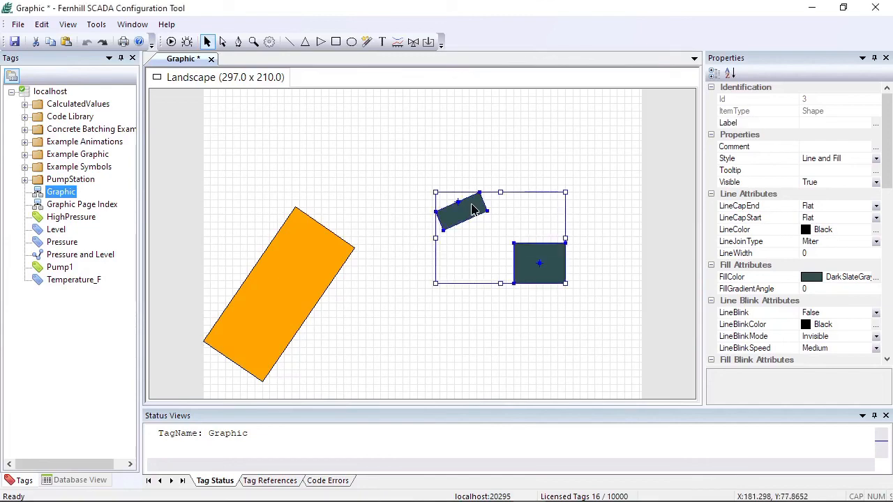
pyautogui.press('F1')
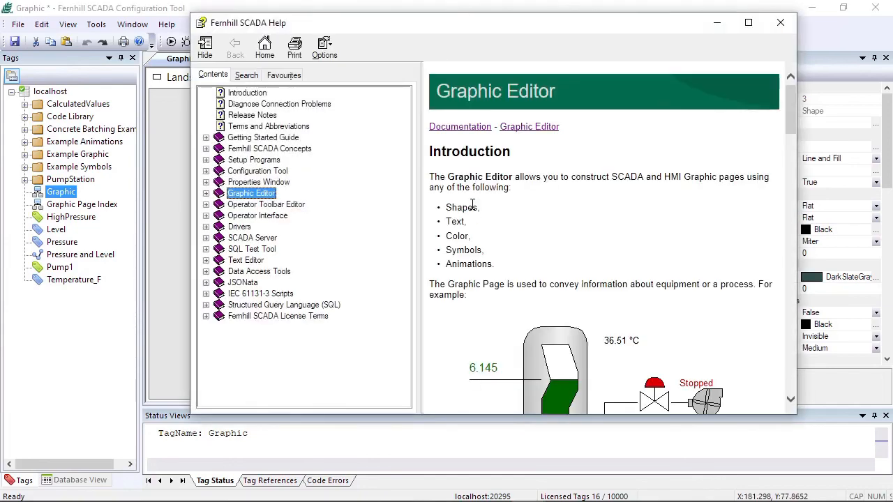
pyautogui.click(205, 195)
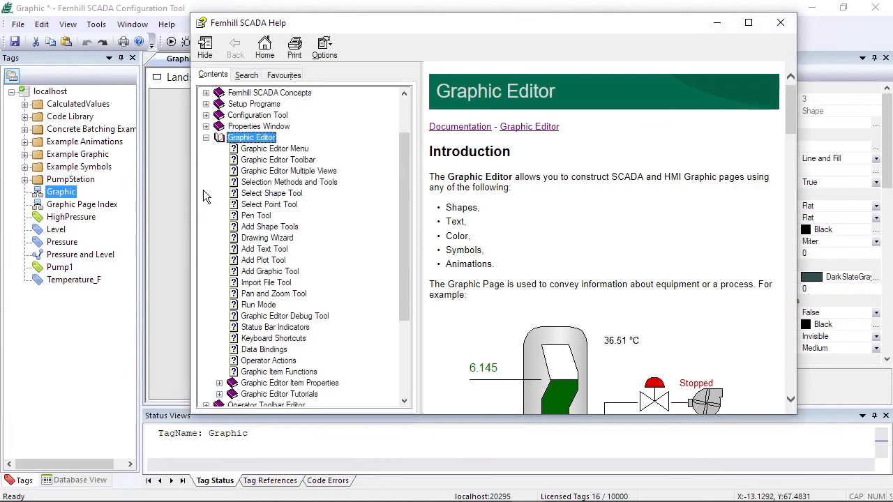
pyautogui.click(276, 194)
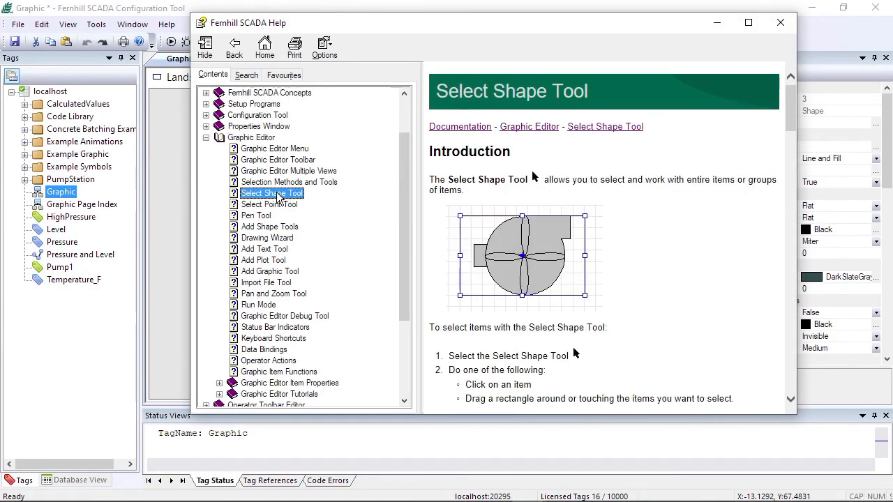